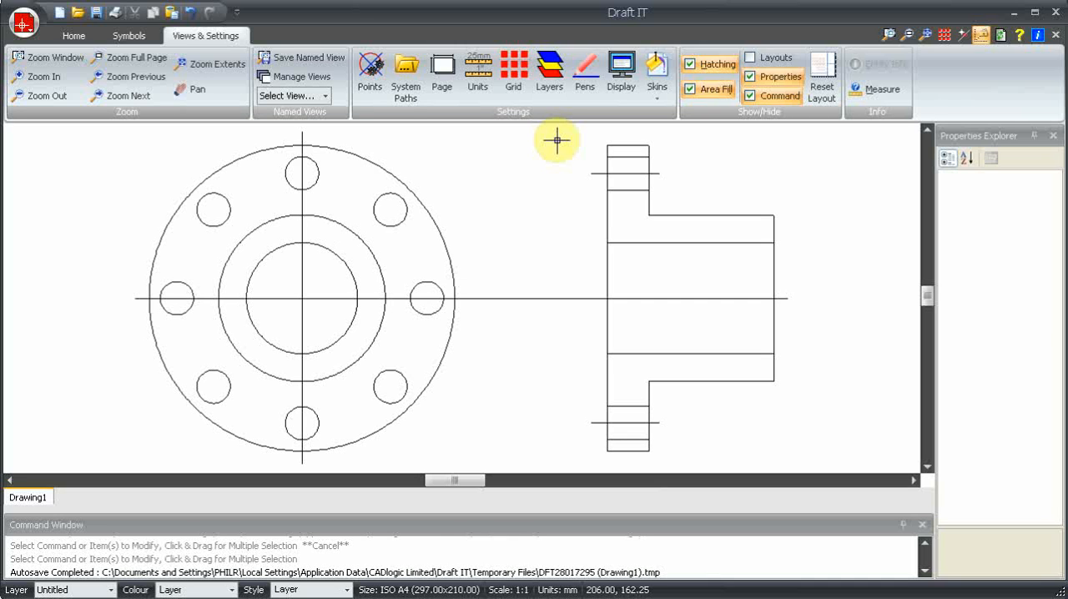
Add a layer named centreline with red colour and a dash-dot line style
left_click(551, 75)
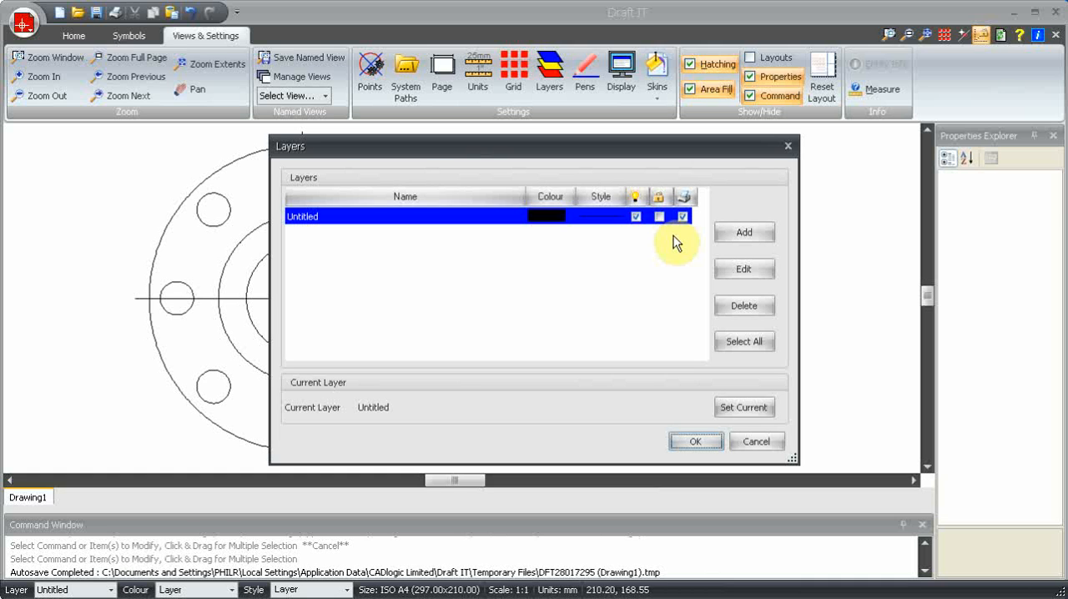
left_click(749, 233)
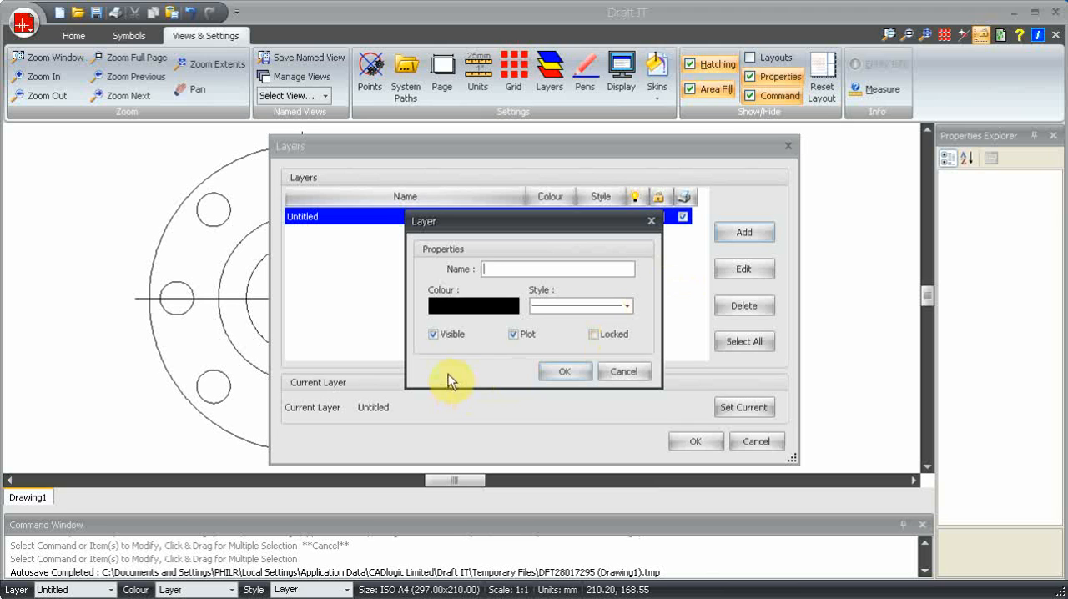
type("centrell")
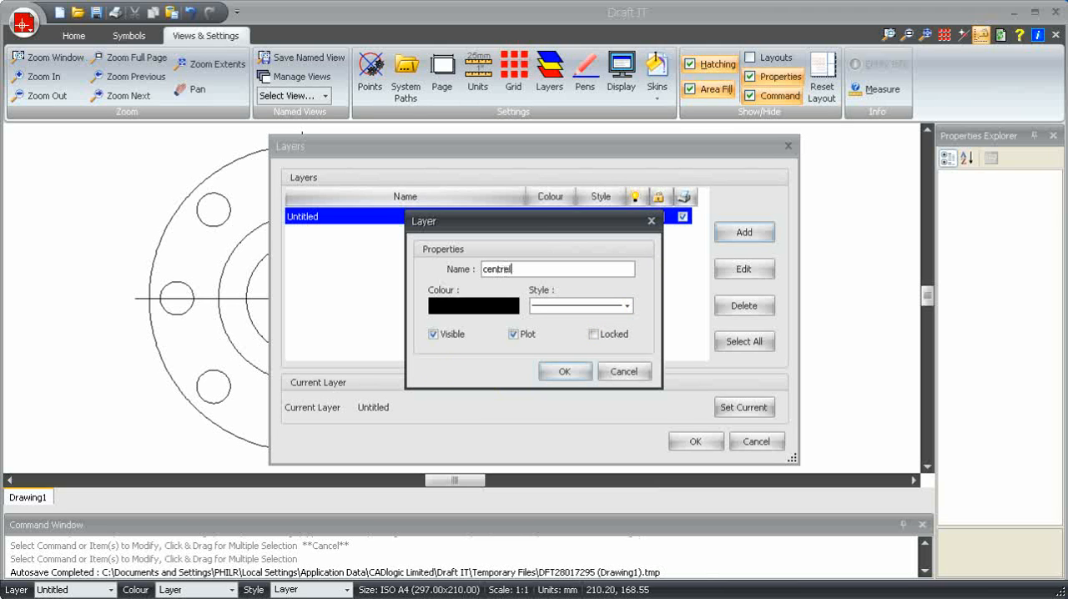
type("ine")
left_click(472, 306)
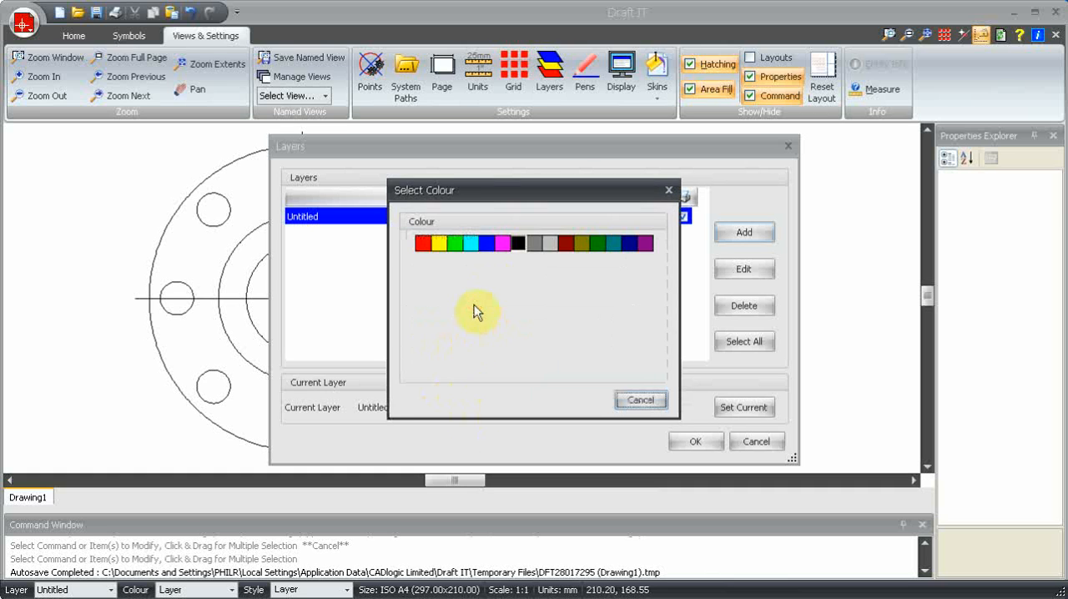
left_click(423, 242)
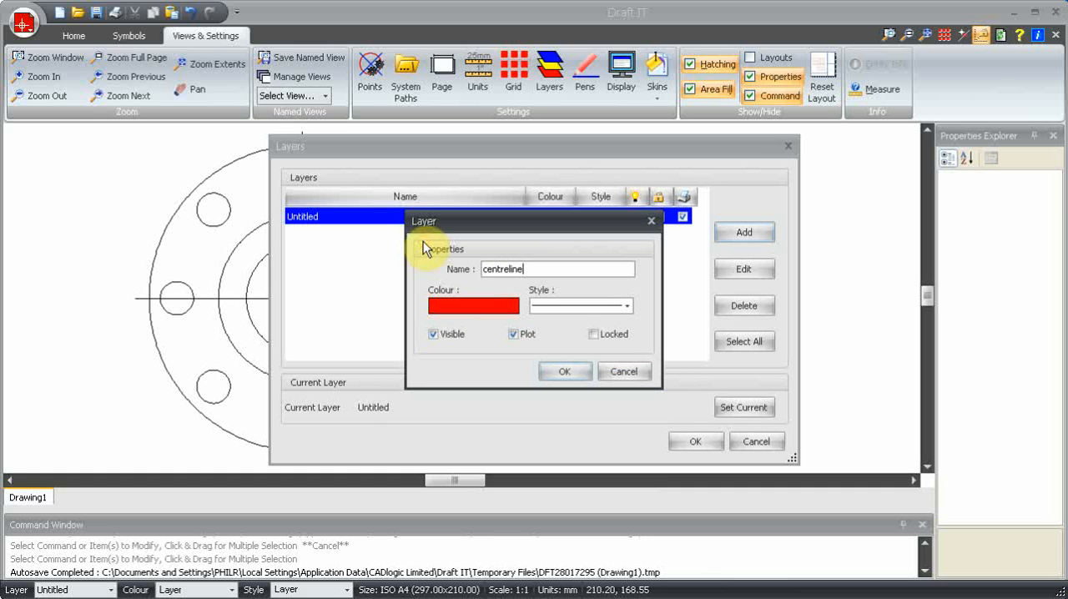
left_click(564, 304)
left_click(595, 338)
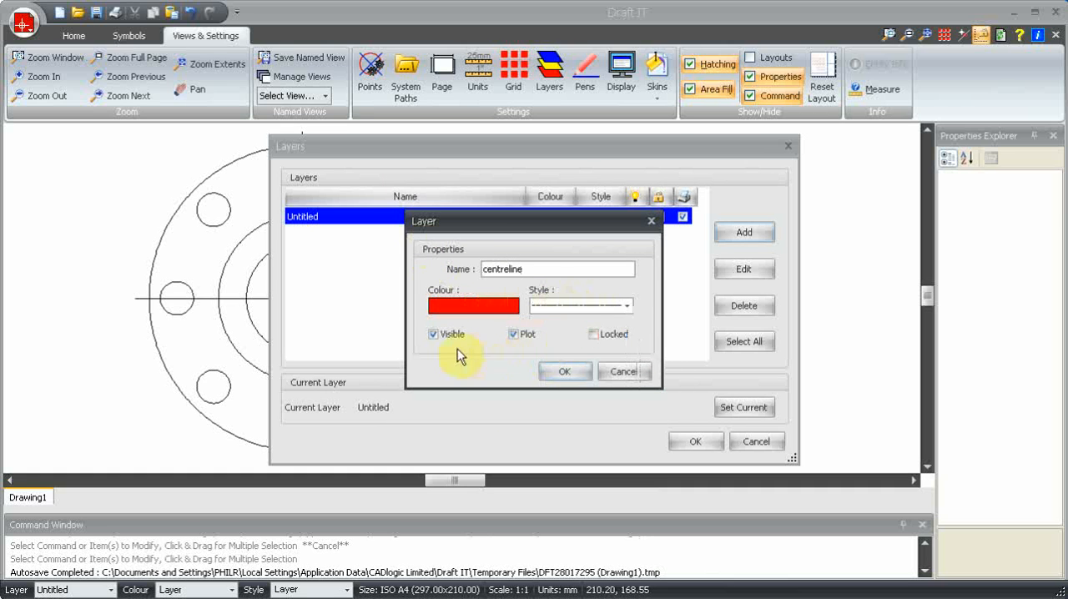
left_click(563, 373)
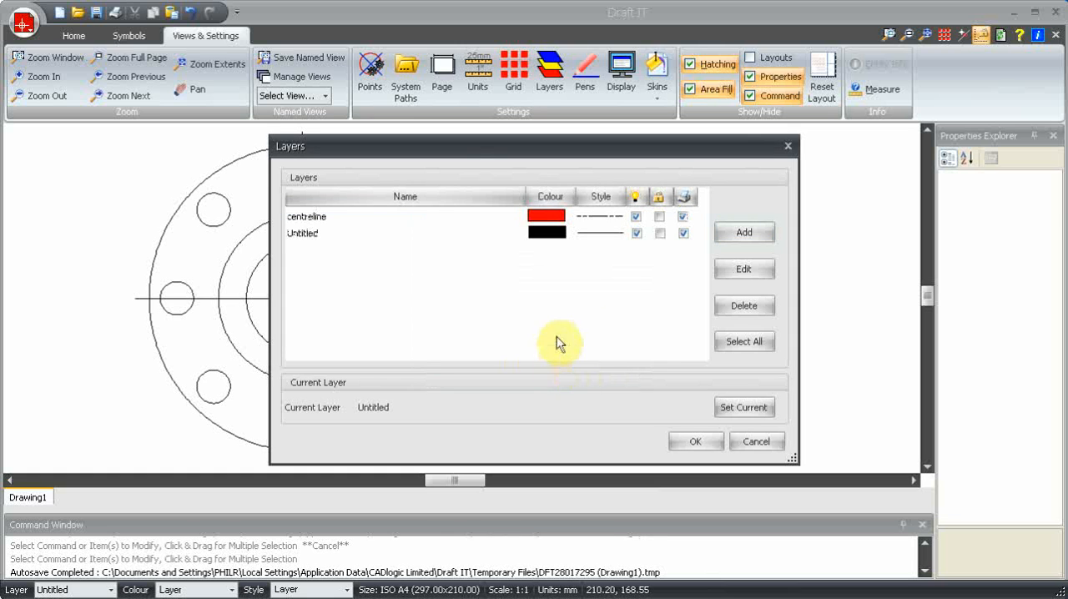
Add a layer named hidden with green colour and a dashed line style, and accept the layer settings
left_click(744, 232)
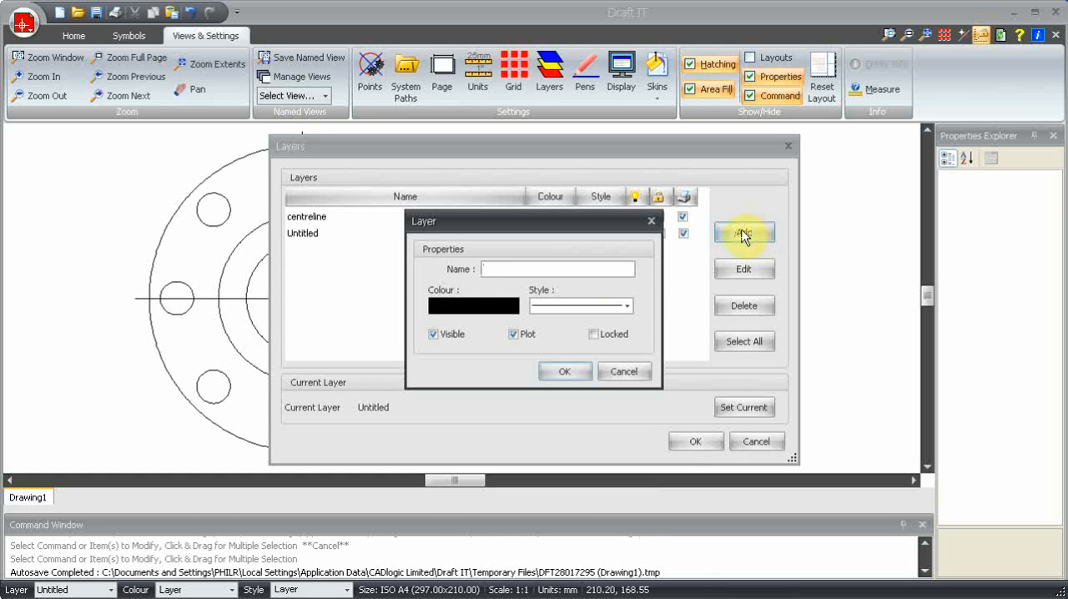
type("hidden")
left_click(508, 313)
left_click(452, 240)
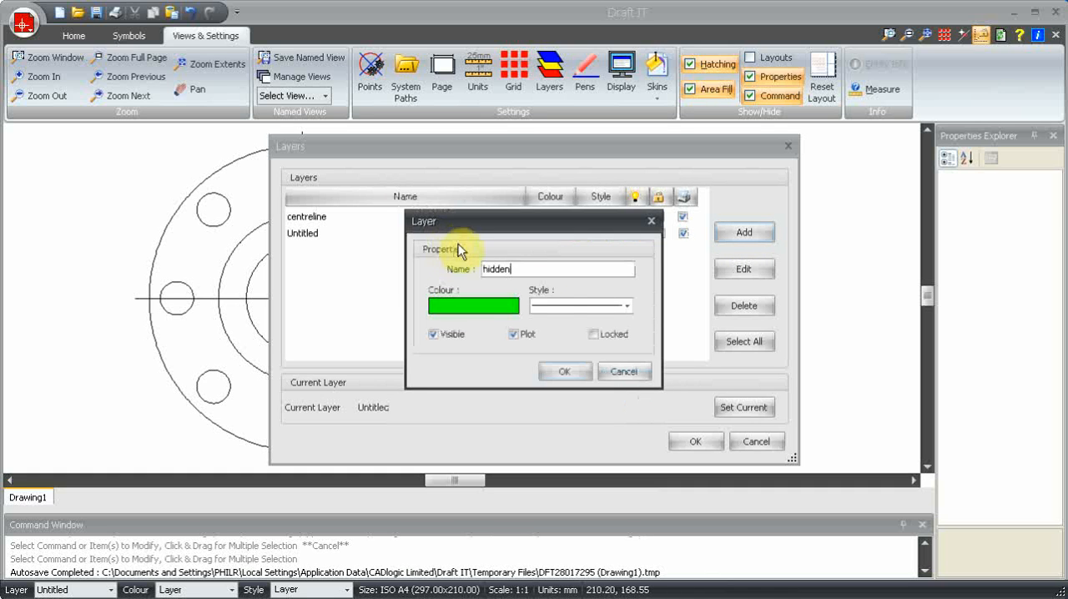
left_click(582, 305)
left_click(582, 359)
left_click(566, 372)
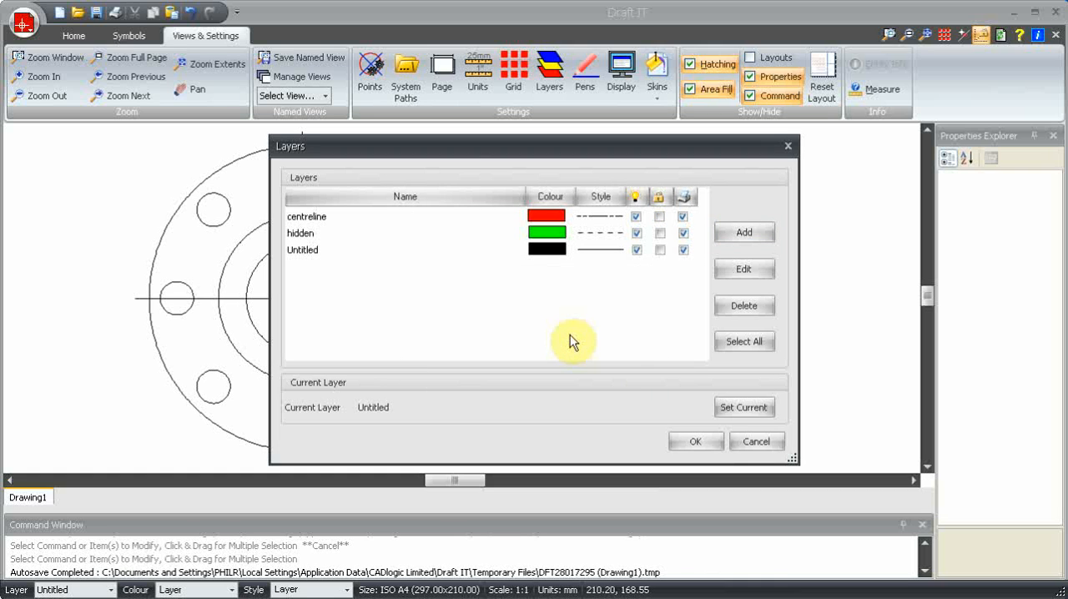
left_click(697, 444)
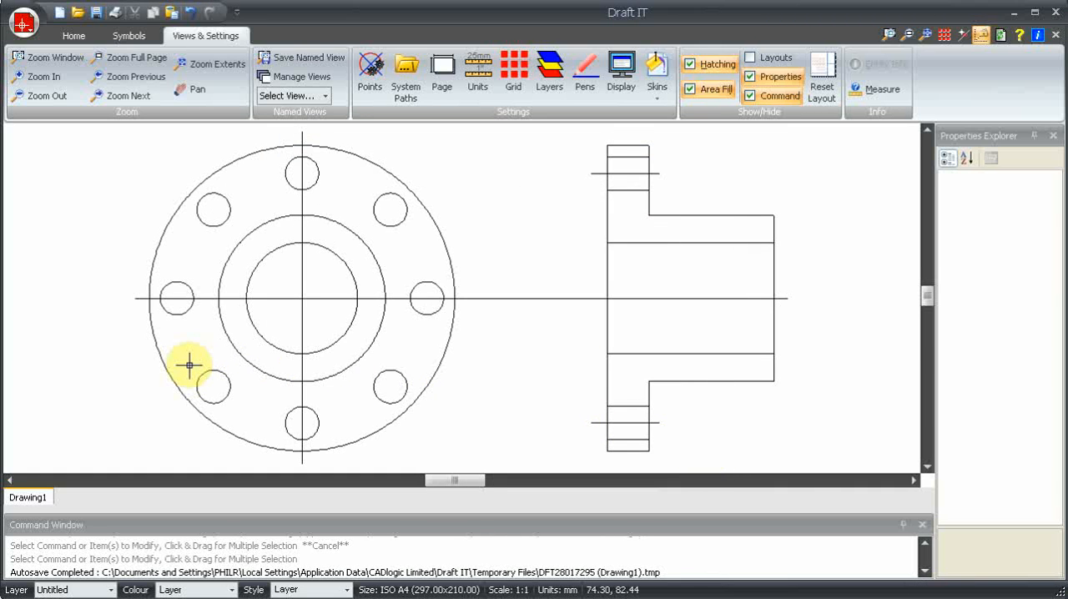
Draw a pitch circle on the centreline layer, centred on the flange and passing through the bolt hole centres
left_click(71, 590)
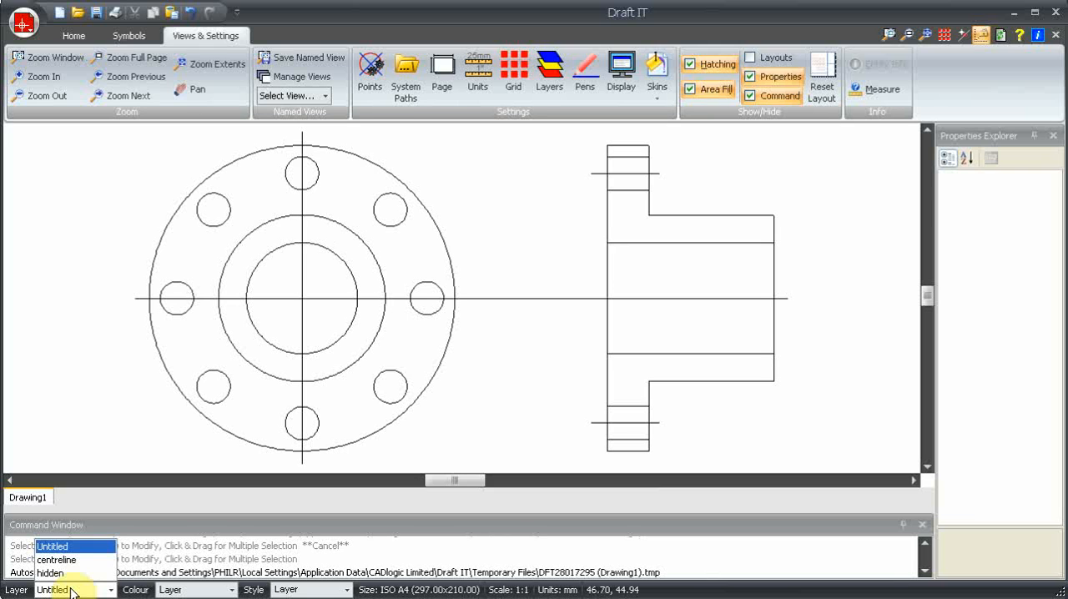
left_click(69, 560)
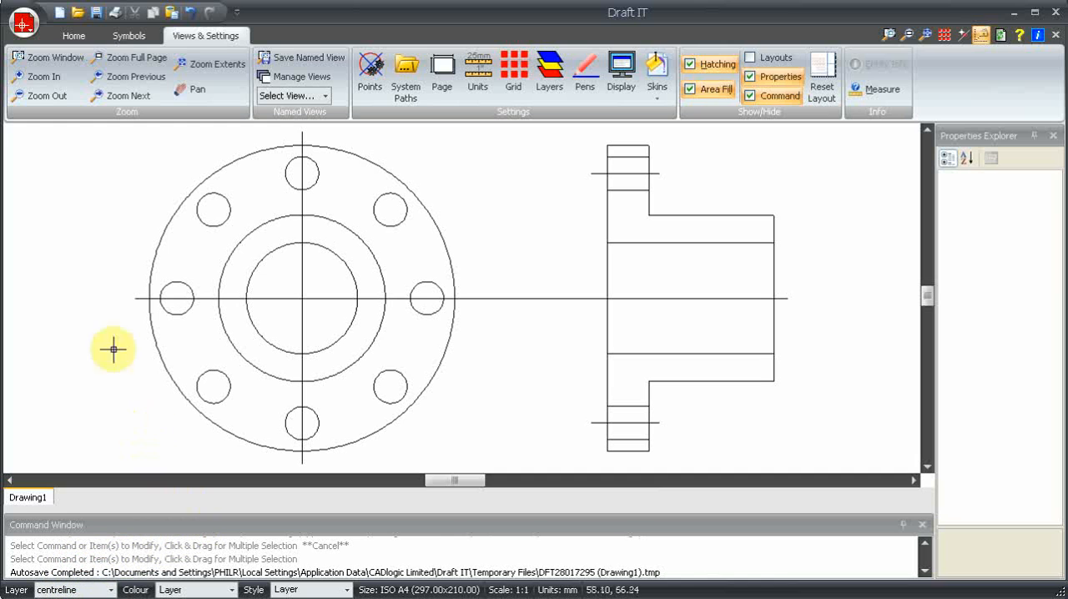
left_click(73, 35)
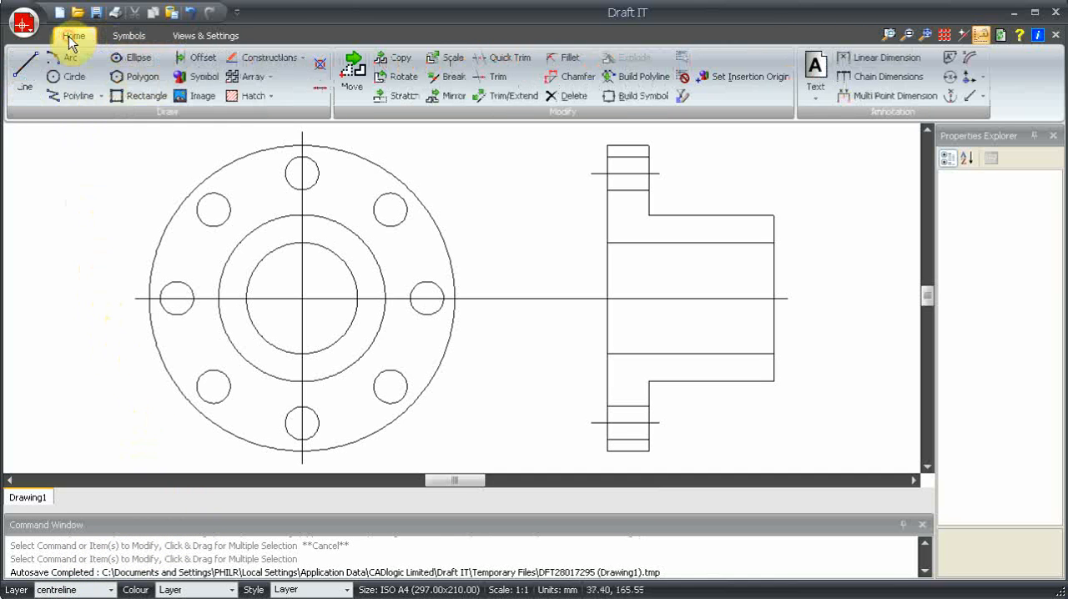
left_click(67, 81)
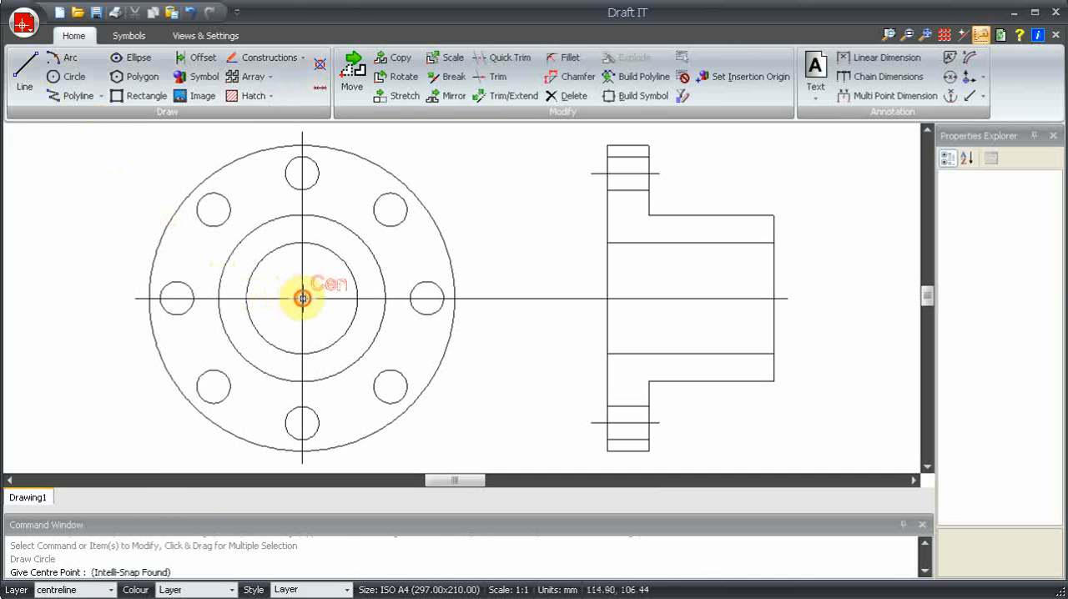
left_click(302, 298)
left_click(392, 210)
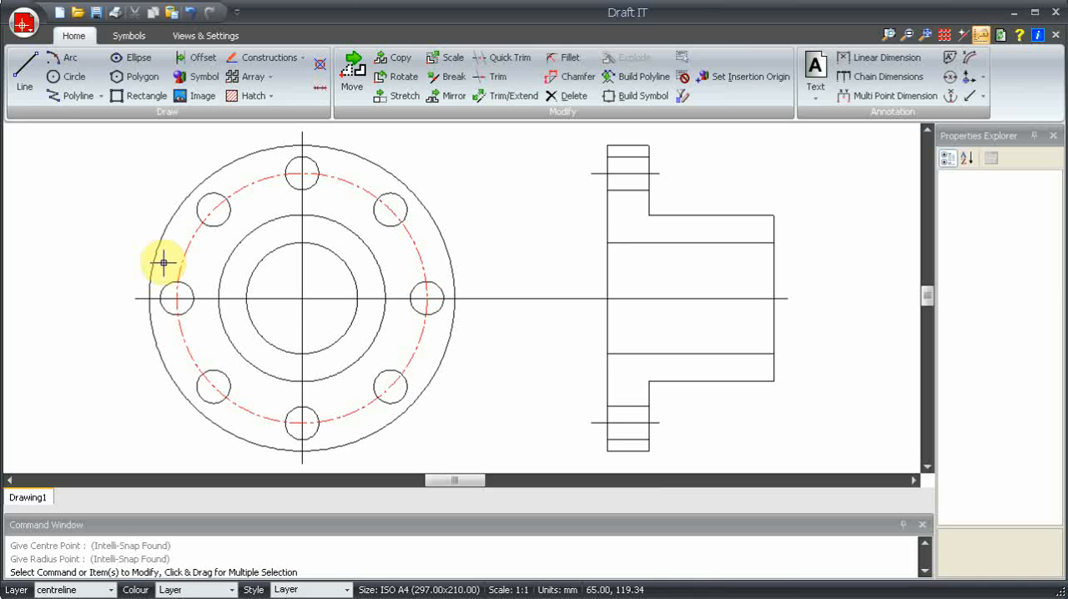
key("Escape")
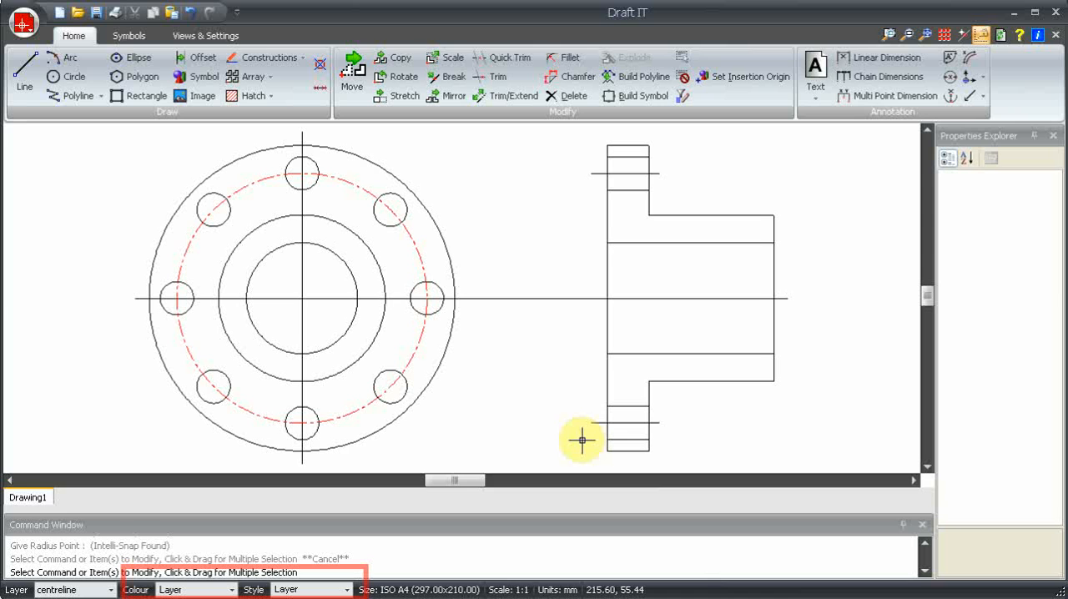
Move the flange's vertical and horizontal centre lines and the side view's two bolt hole axes to the centreline layer
left_click(301, 322)
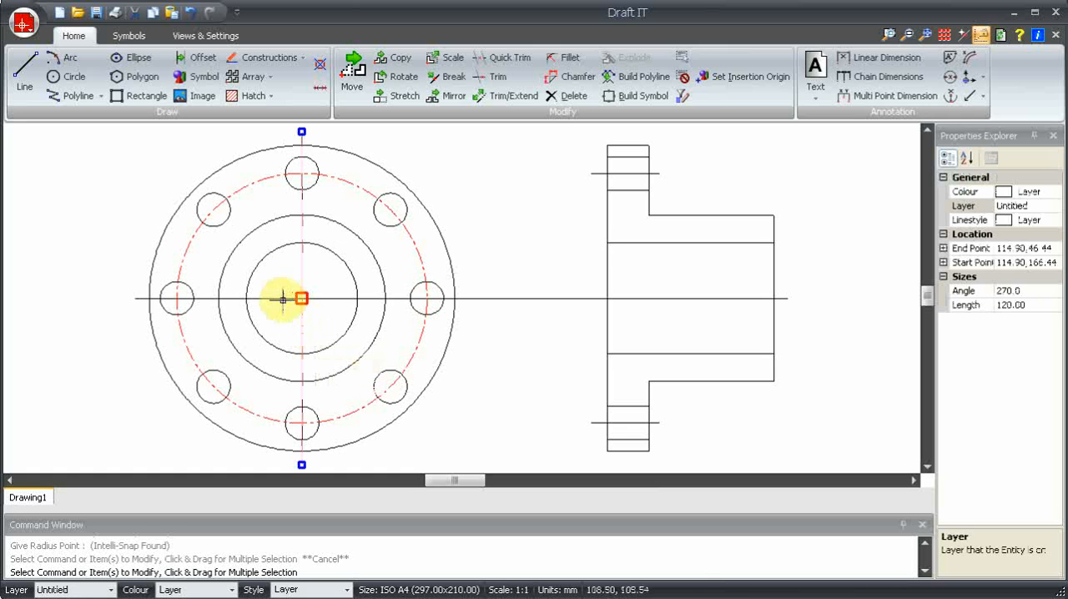
left_click(281, 298)
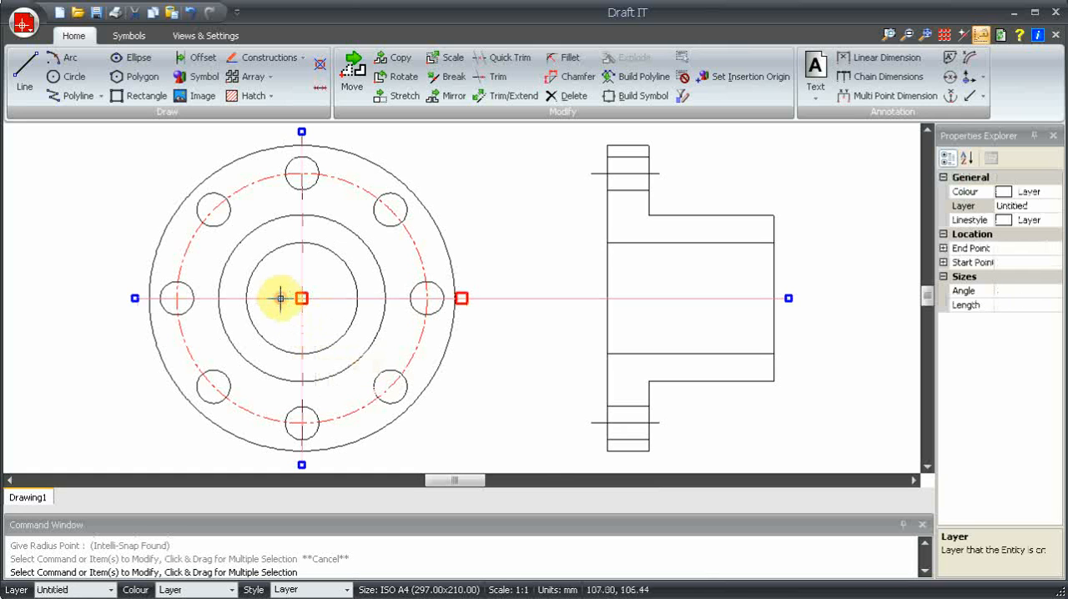
left_click(596, 423)
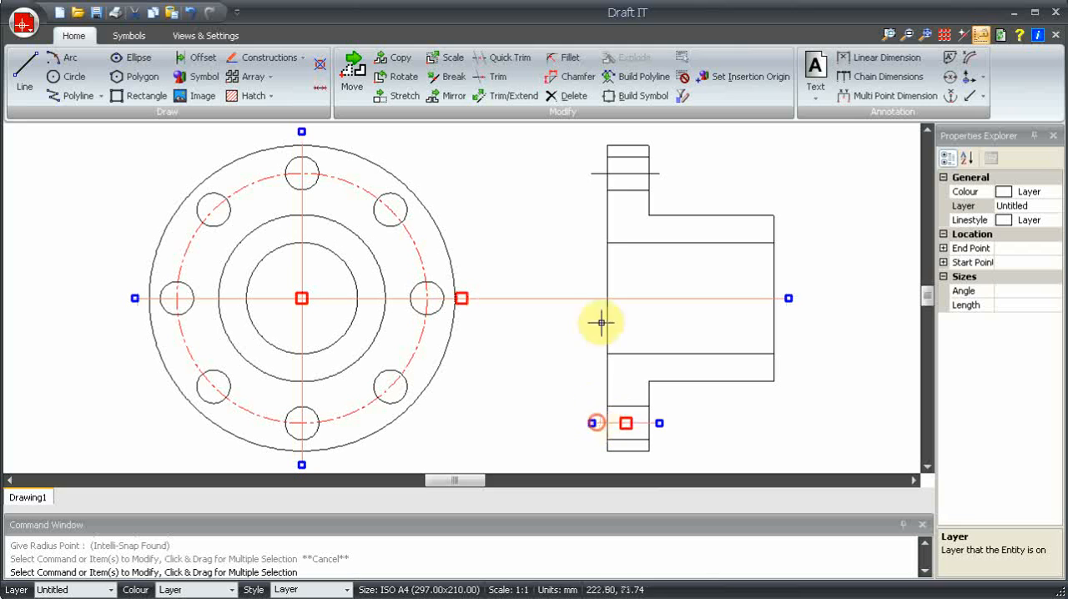
left_click(595, 173)
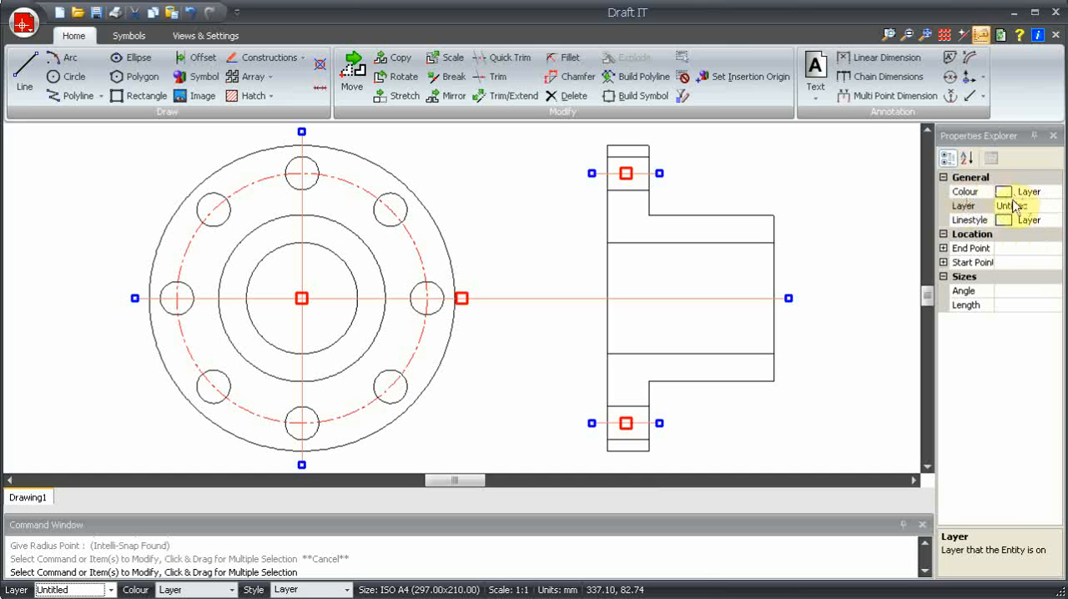
left_click(1049, 207)
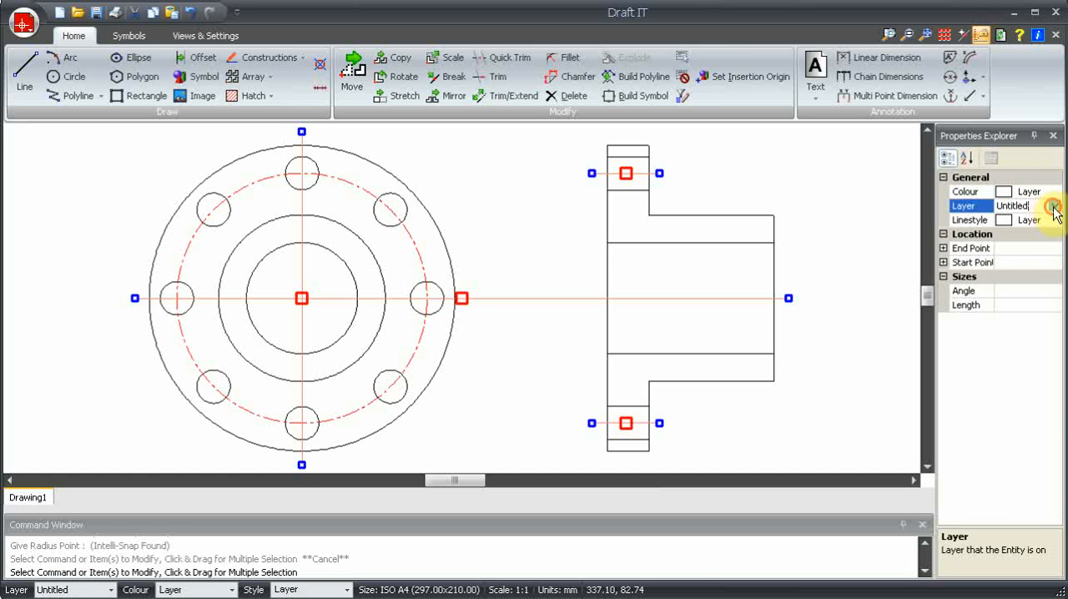
left_click(1055, 207)
left_click(1012, 234)
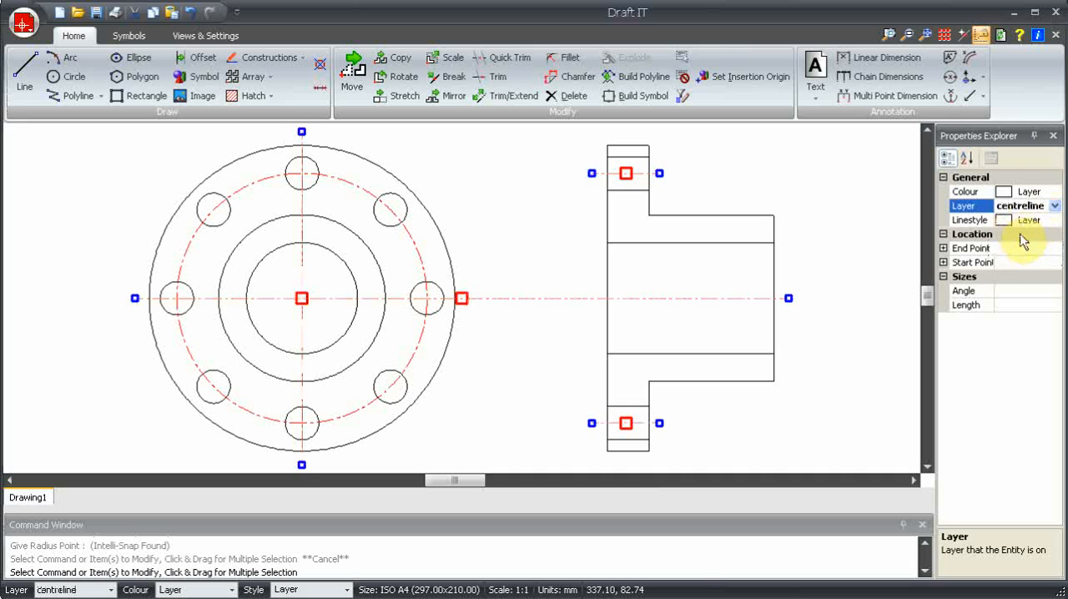
left_click(839, 355)
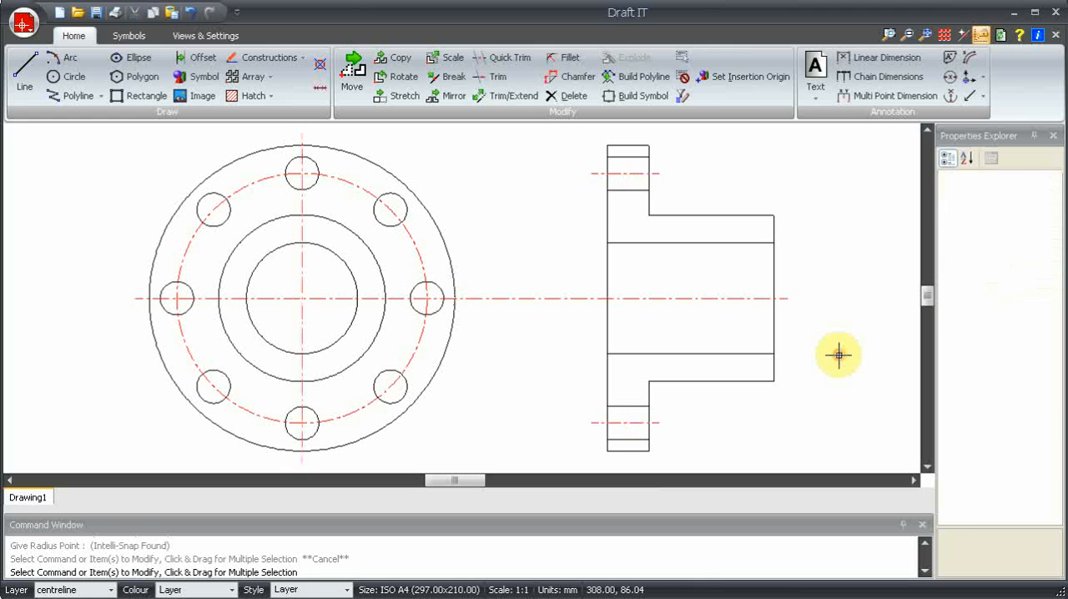
Move the side view's six inner bore and bolt hole edge lines to the hidden layer
left_click(620, 439)
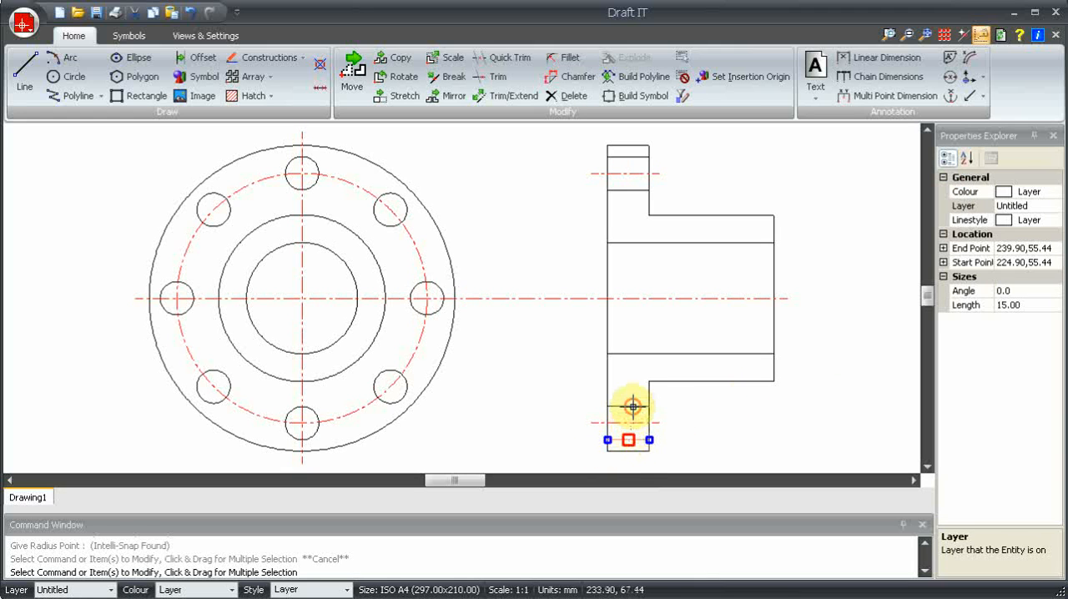
left_click(633, 407)
left_click(629, 354)
left_click(628, 242)
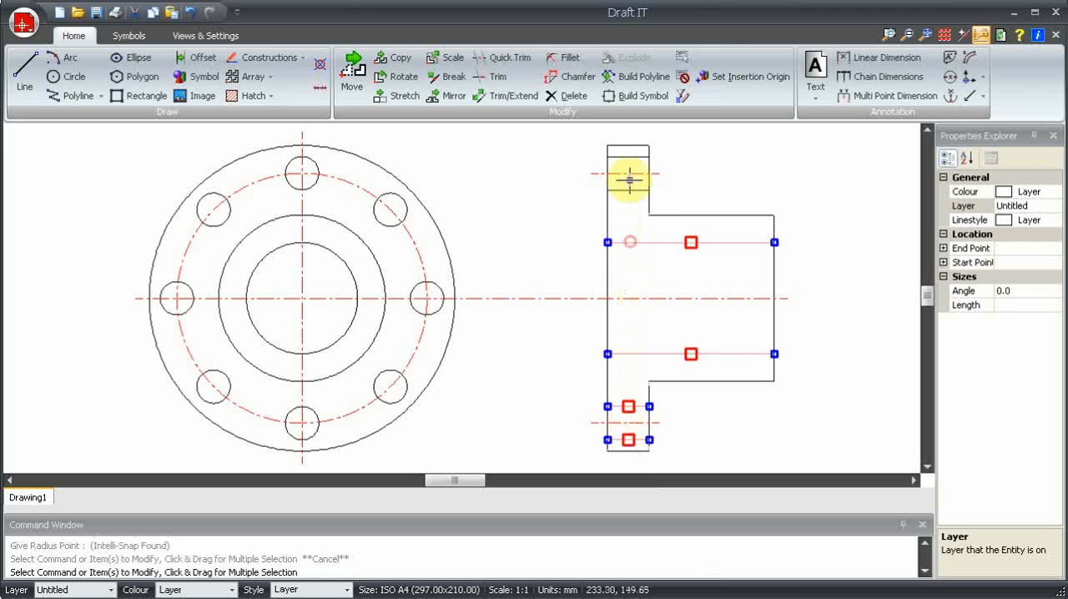
left_click(629, 190)
left_click(631, 156)
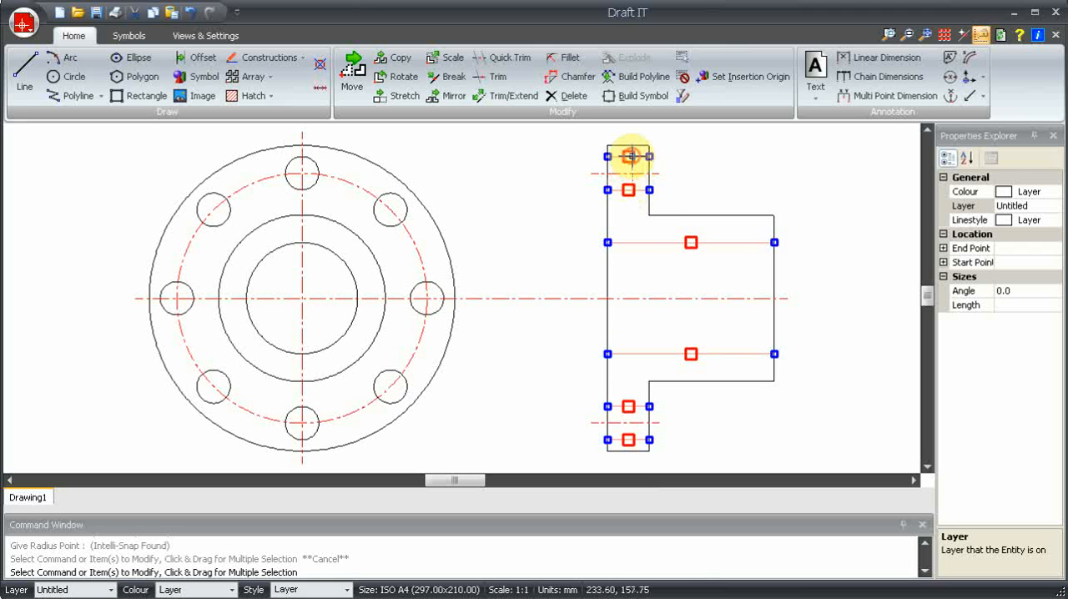
left_click(52, 590)
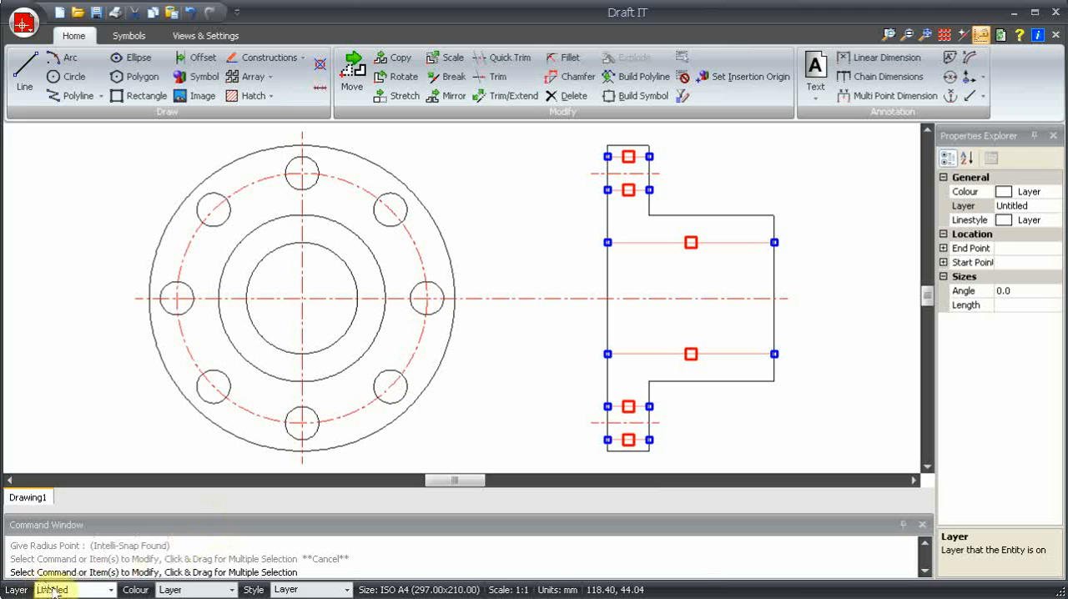
left_click(83, 589)
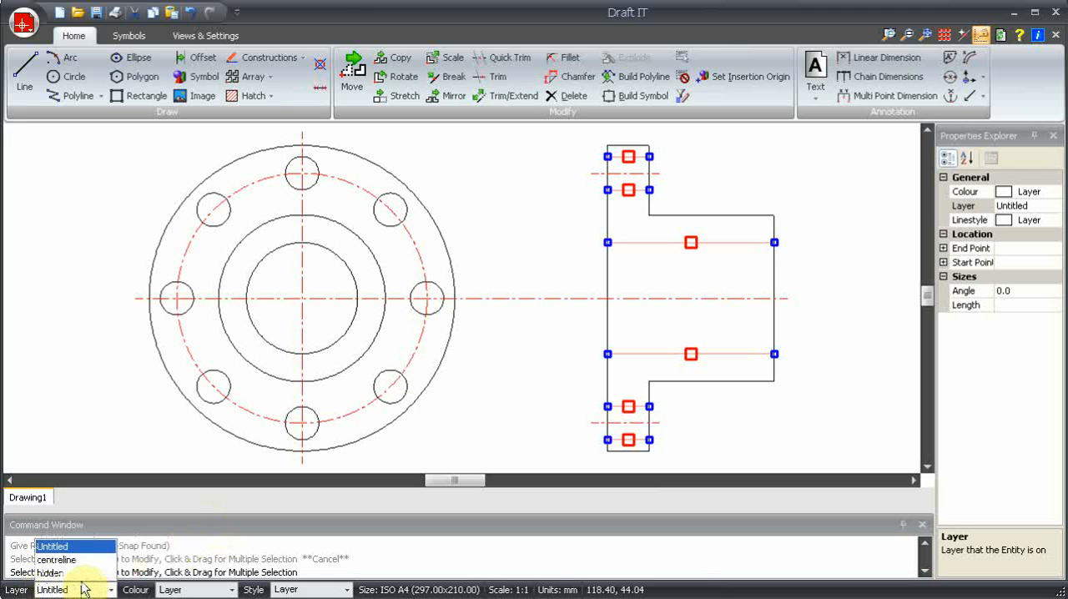
left_click(74, 573)
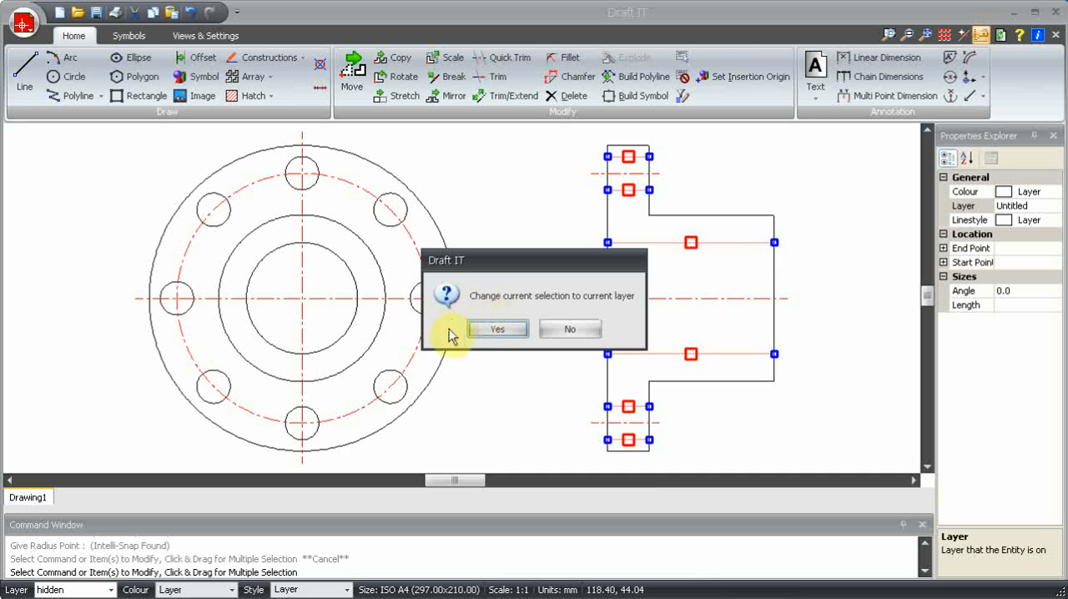
left_click(512, 330)
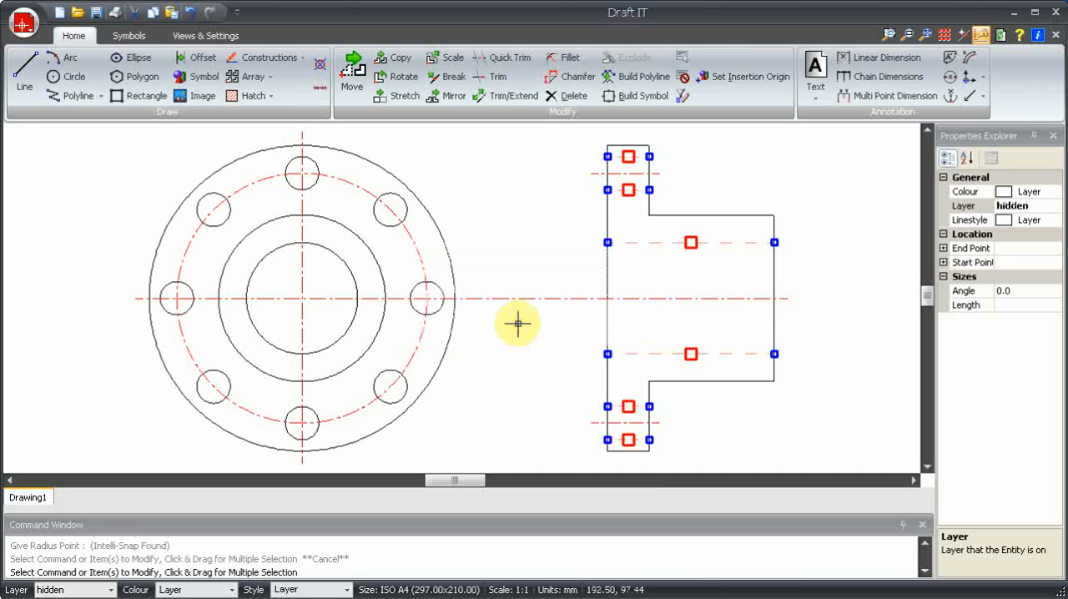
left_click(547, 367)
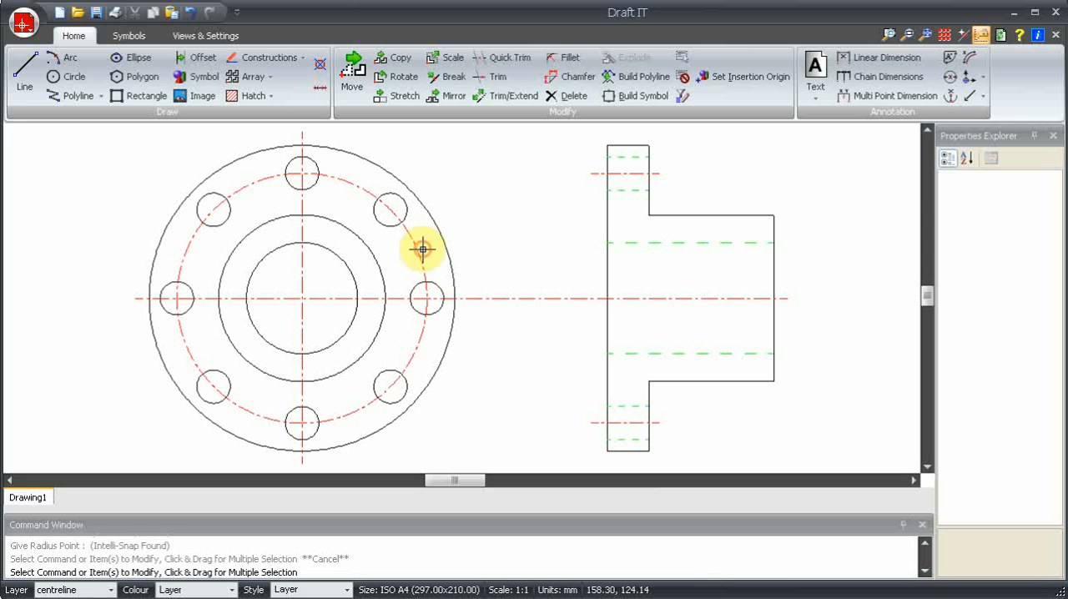
Override the pitch circle's colour with blue Pen 5
left_click(419, 256)
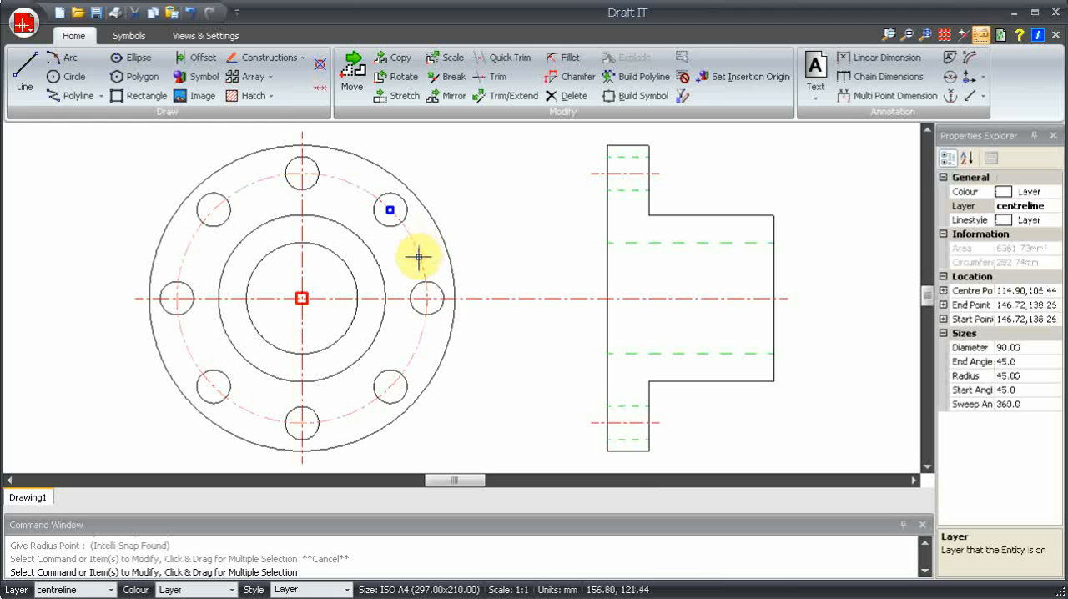
mouse_move(419, 257)
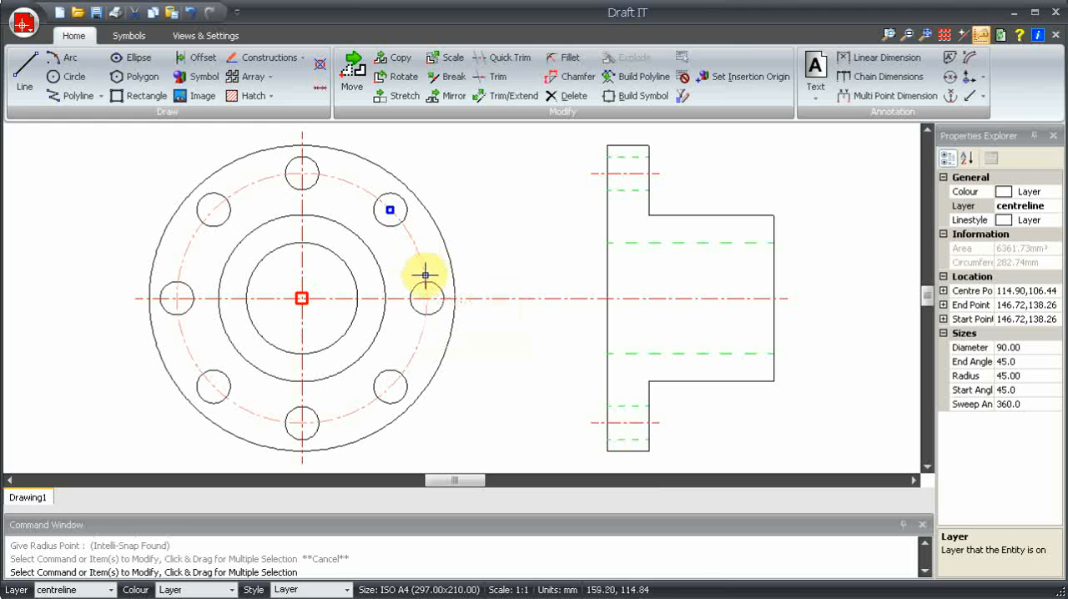
left_click(1050, 192)
left_click(1055, 191)
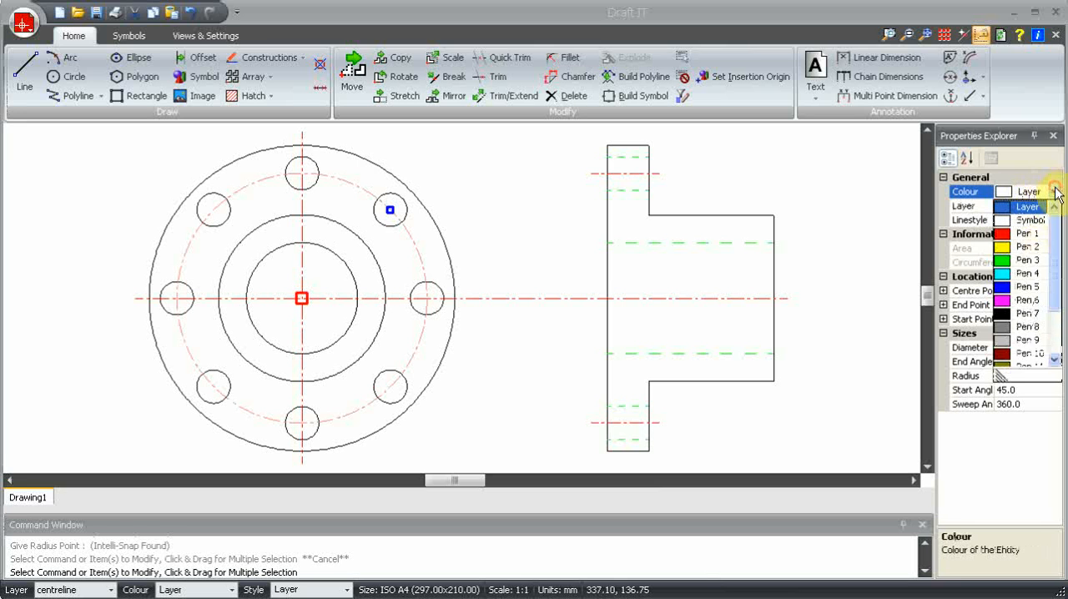
left_click(1006, 287)
left_click(512, 209)
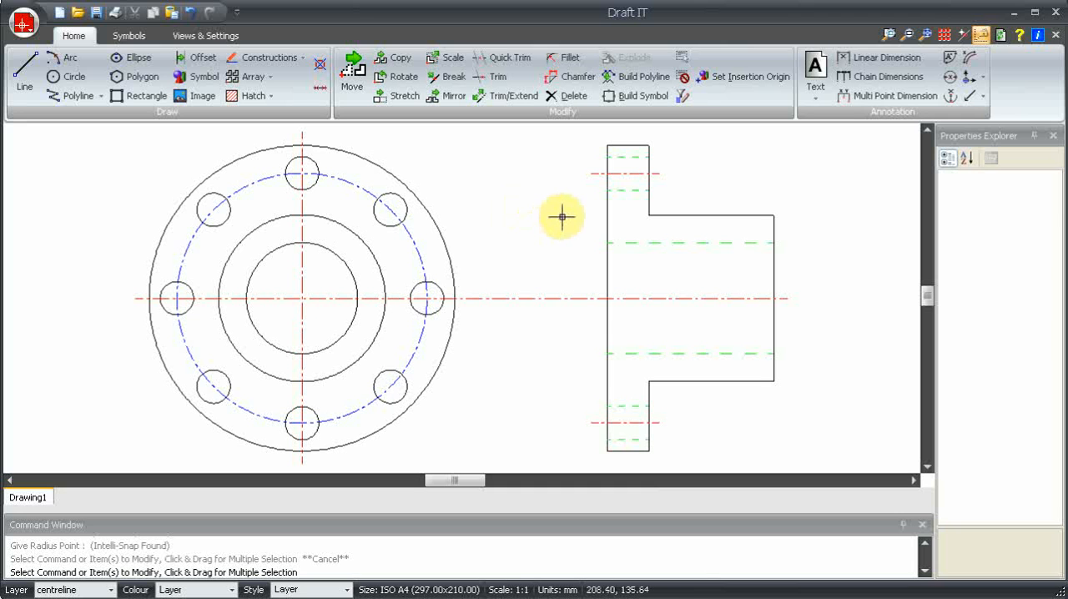
Switch off the visibility of the hidden layer in the layer settings and apply the change
left_click(209, 35)
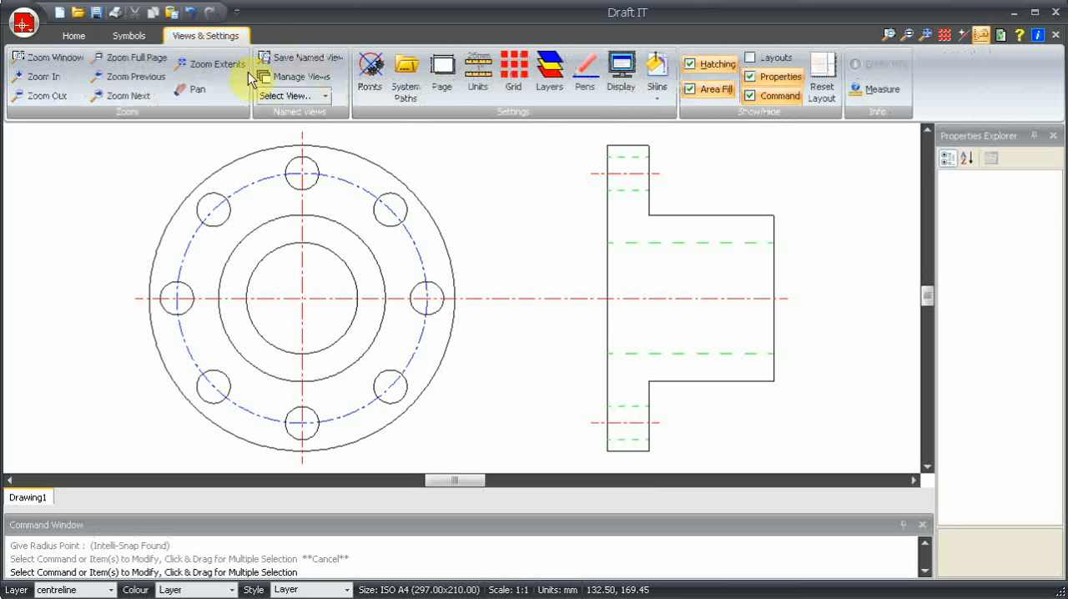
left_click(550, 73)
left_click(302, 233)
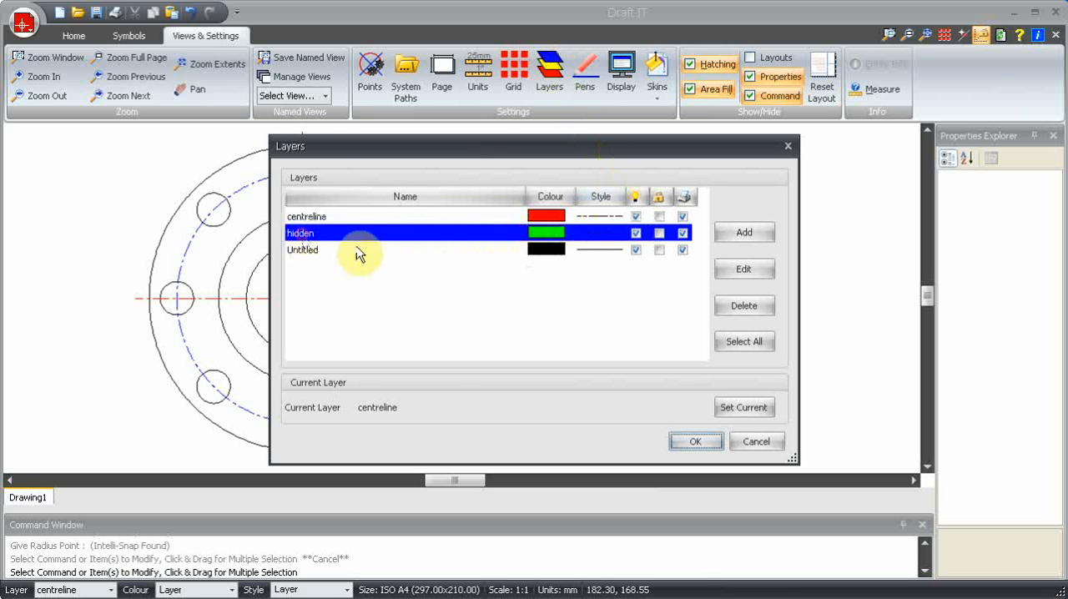
left_click(636, 234)
left_click(695, 440)
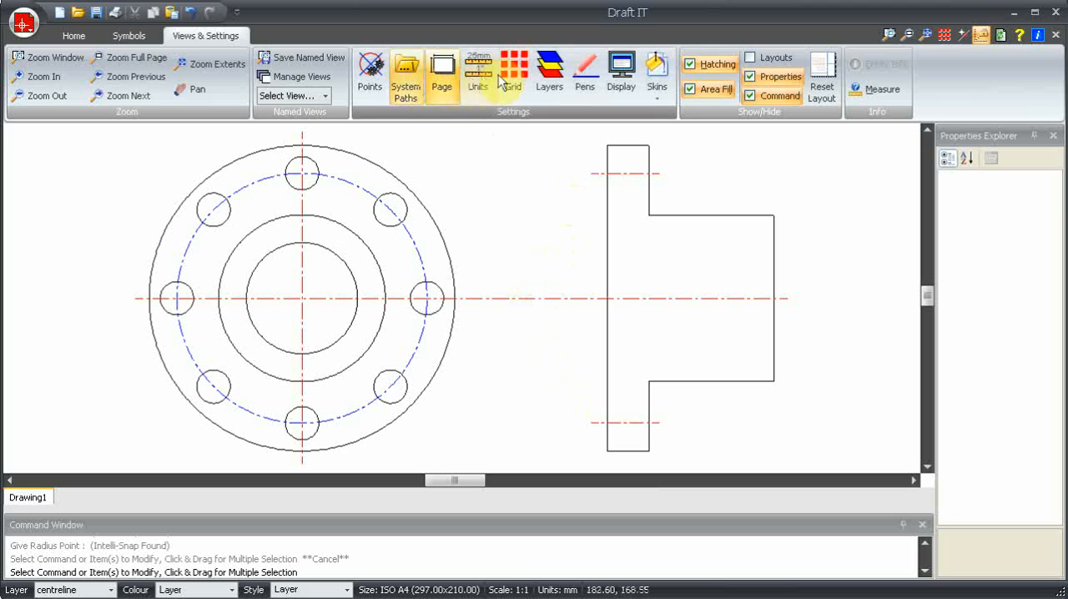
Make the hidden layer visible again and exclude the centreline layer from printing
left_click(561, 81)
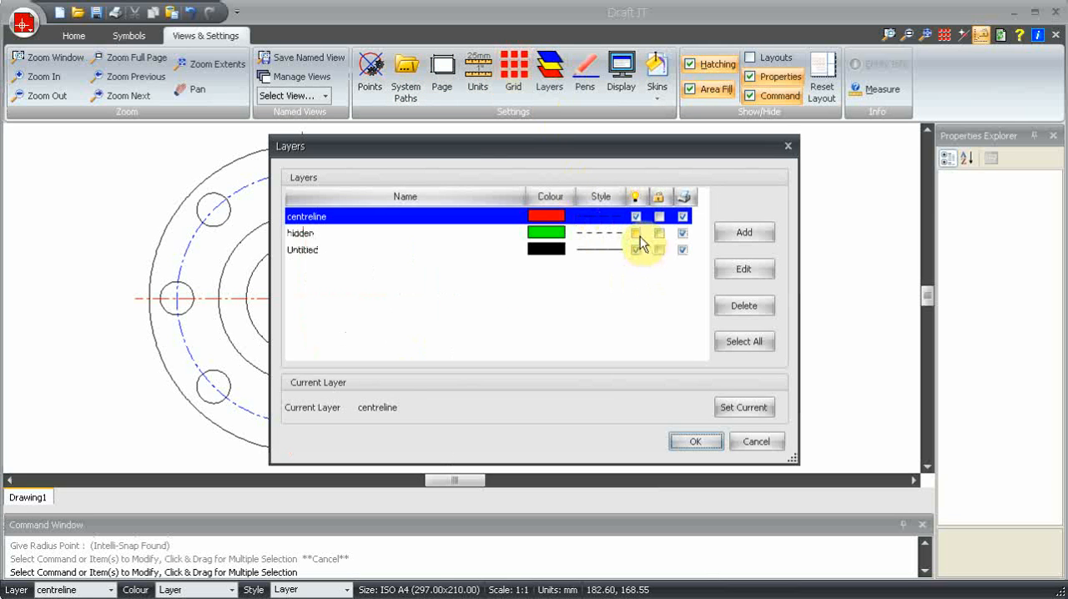
left_click(636, 233)
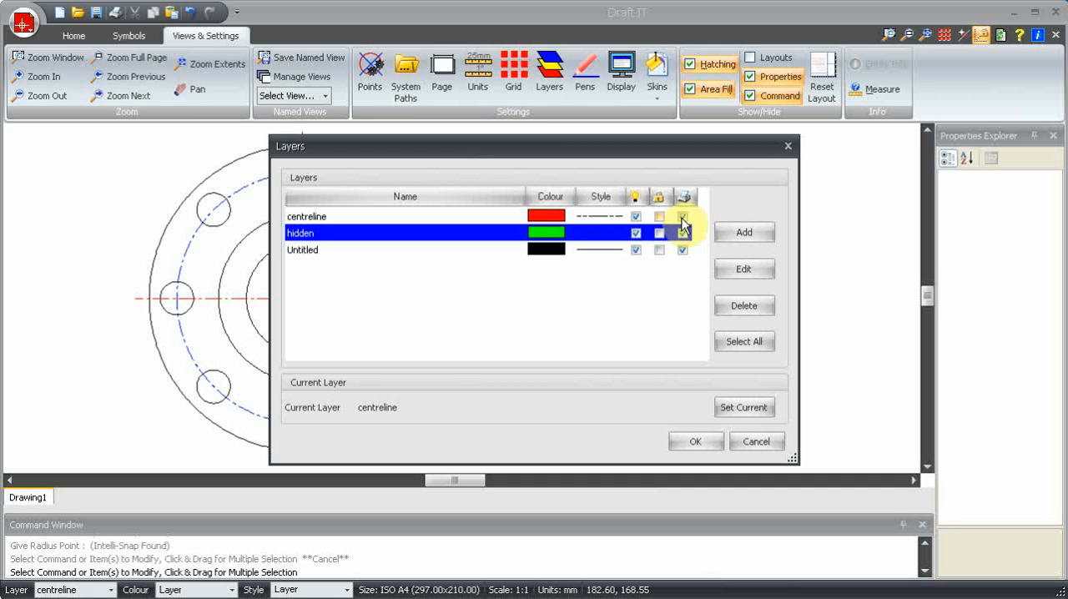
left_click(683, 223)
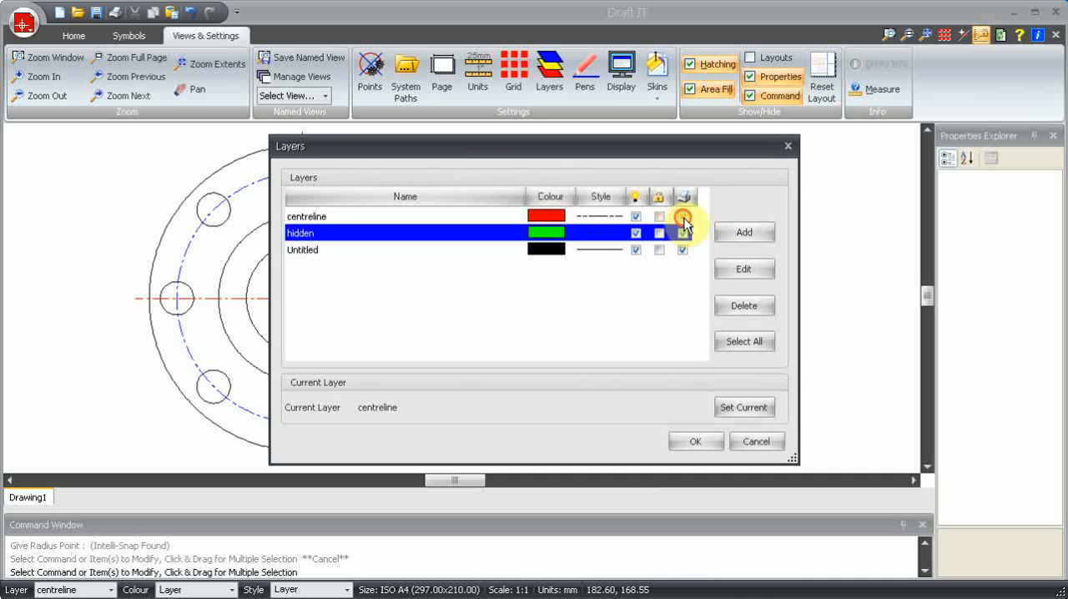
left_click(701, 439)
key("Escape")
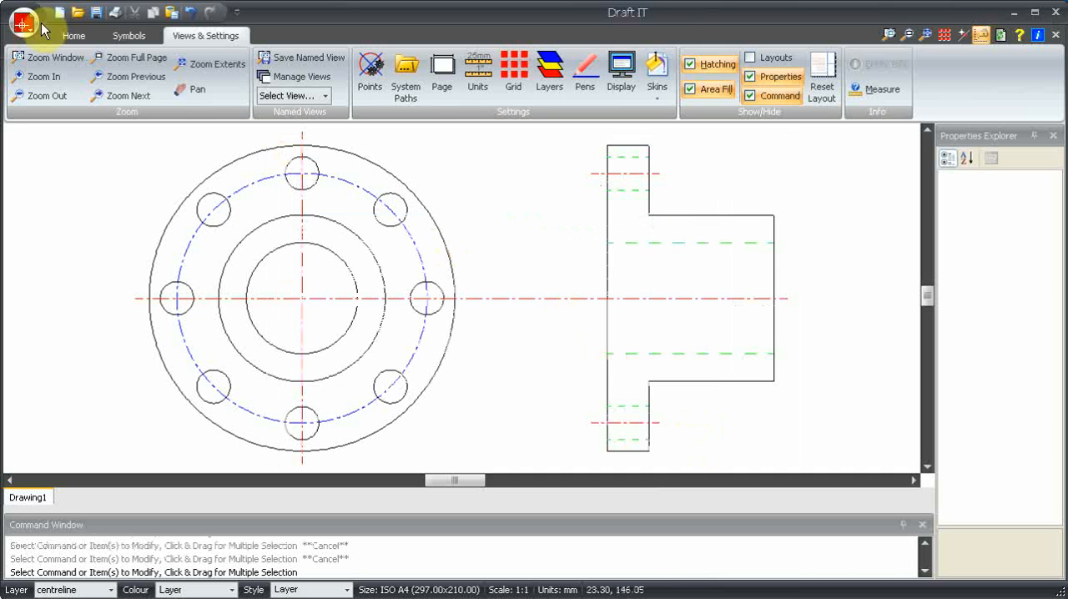
Preview the drawing's printout to check which layers print, and close the preview
left_click(23, 39)
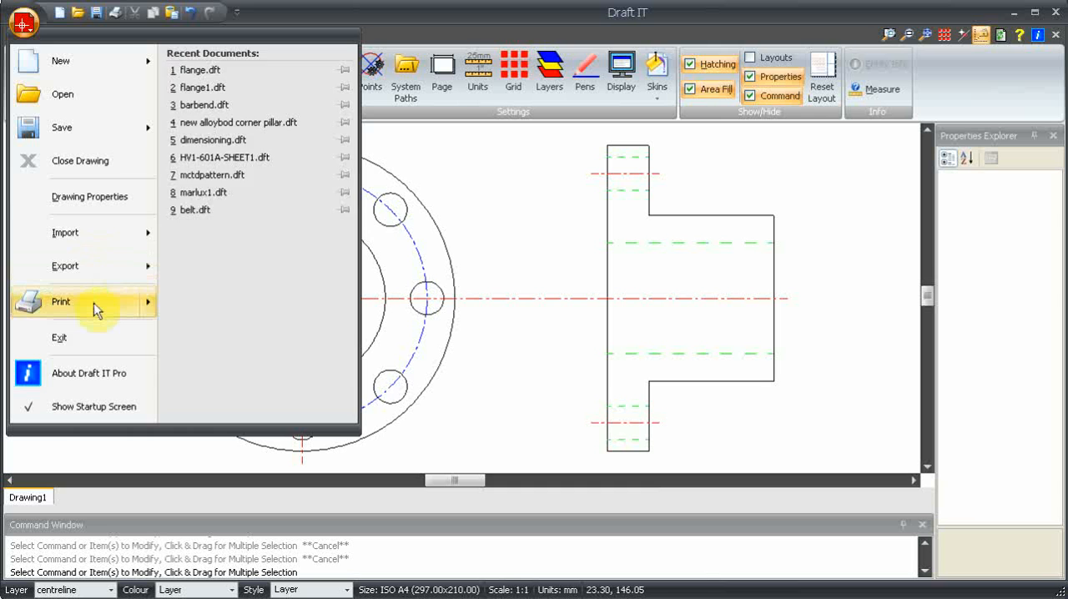
mouse_move(95, 303)
left_click(246, 104)
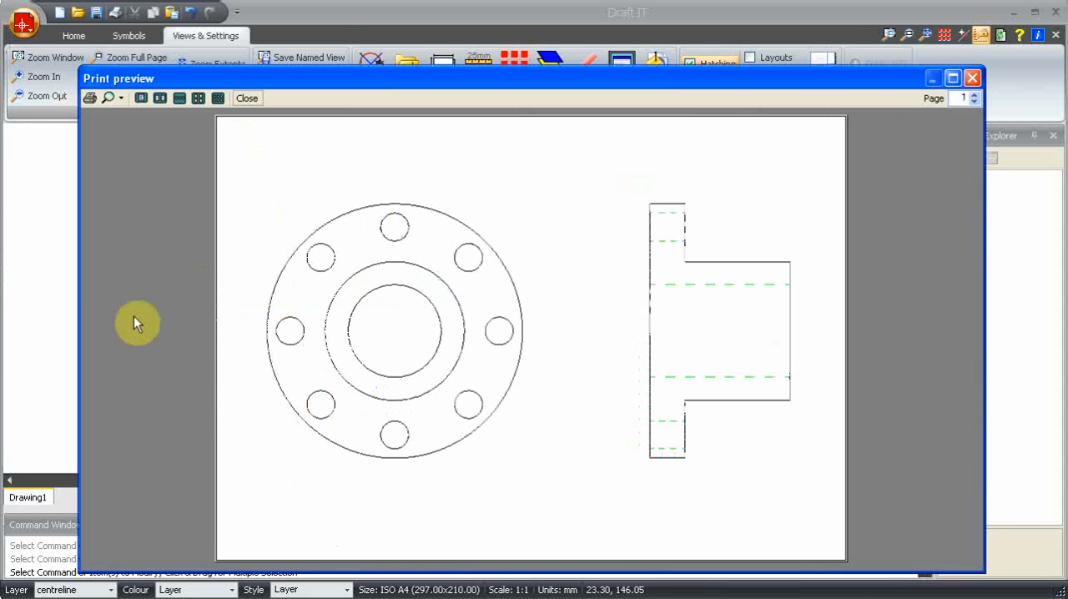
left_click(247, 98)
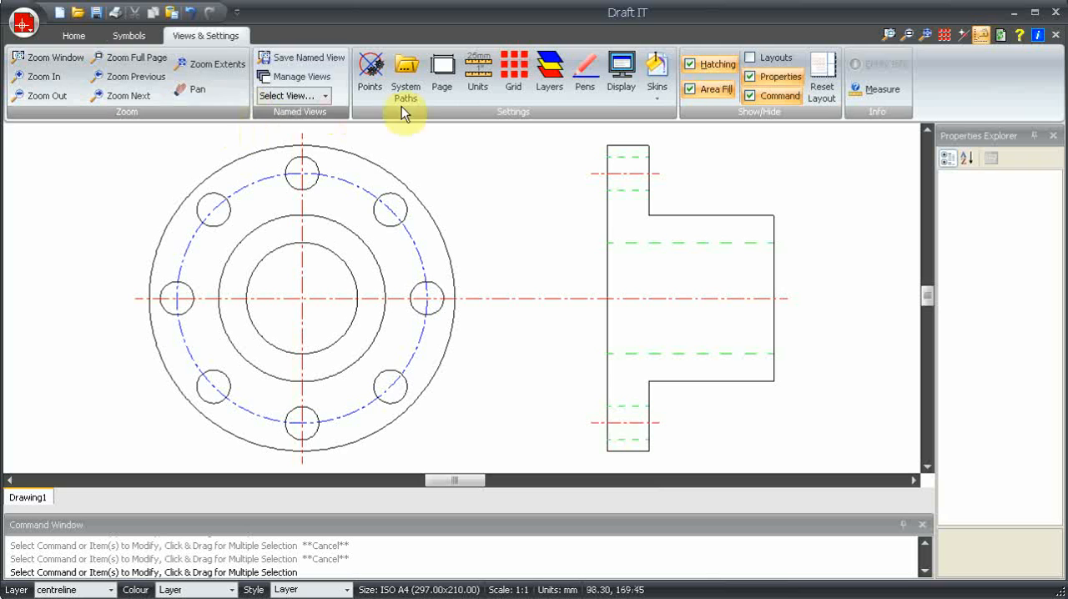
left_click(548, 74)
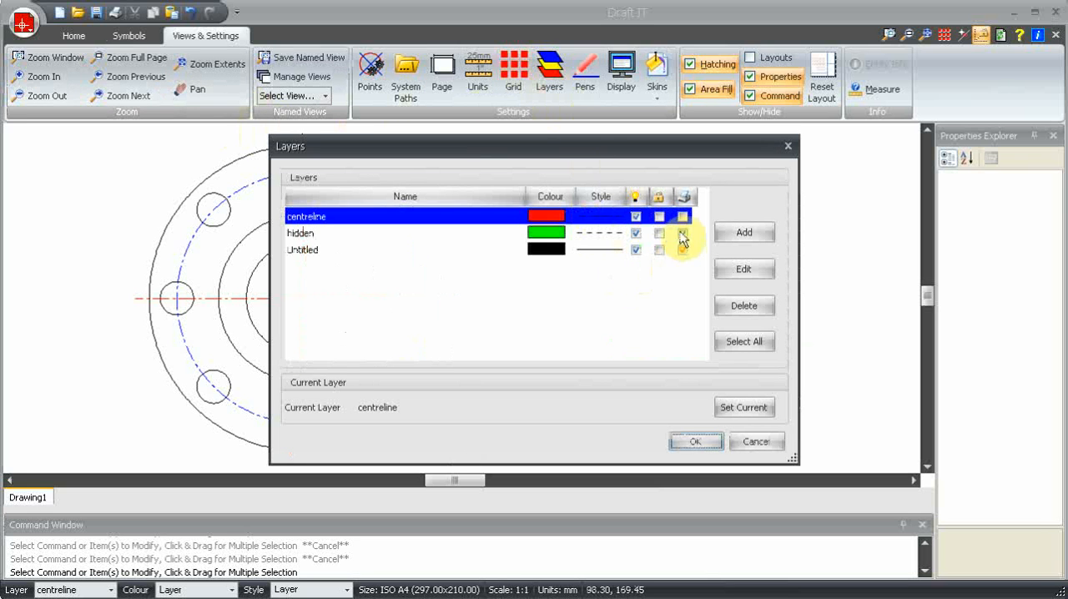
left_click(654, 225)
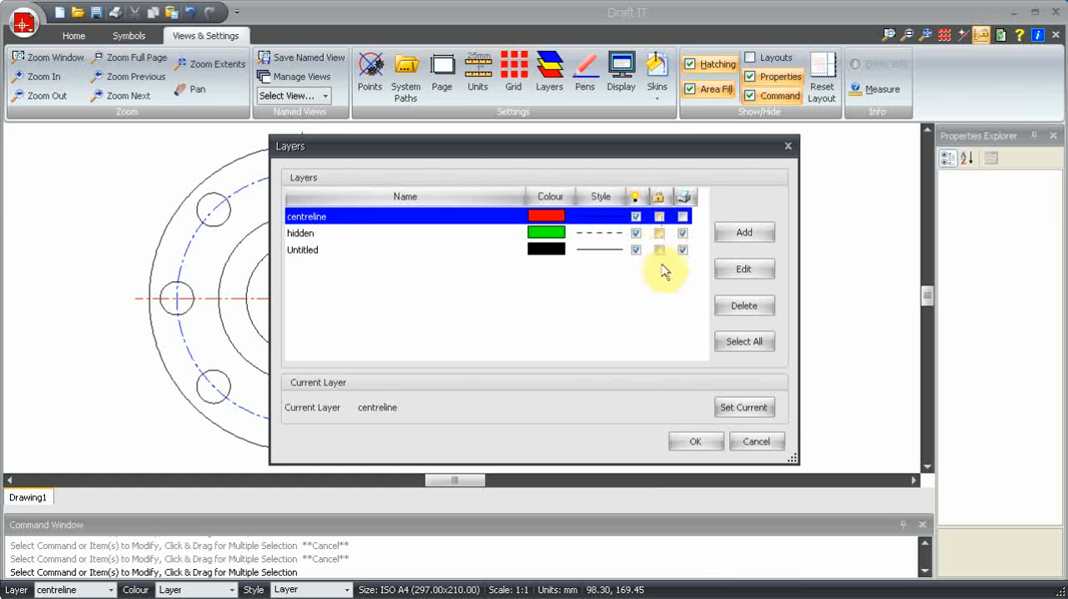
left_click(696, 444)
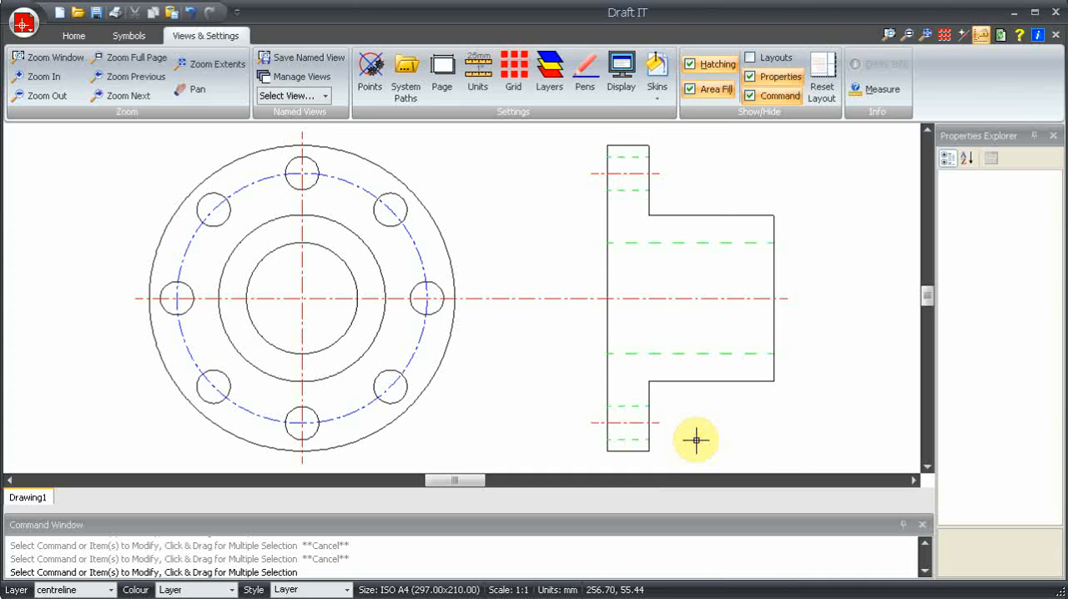